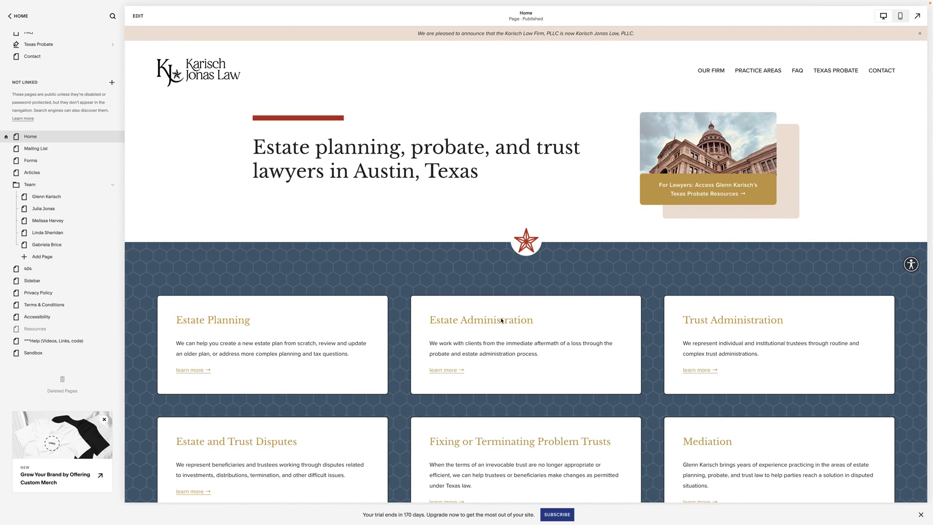
Preview the unlinked Sandbox page and scroll through its heading, placeholder text and practice-area cards
scroll(40, 79, up, 5)
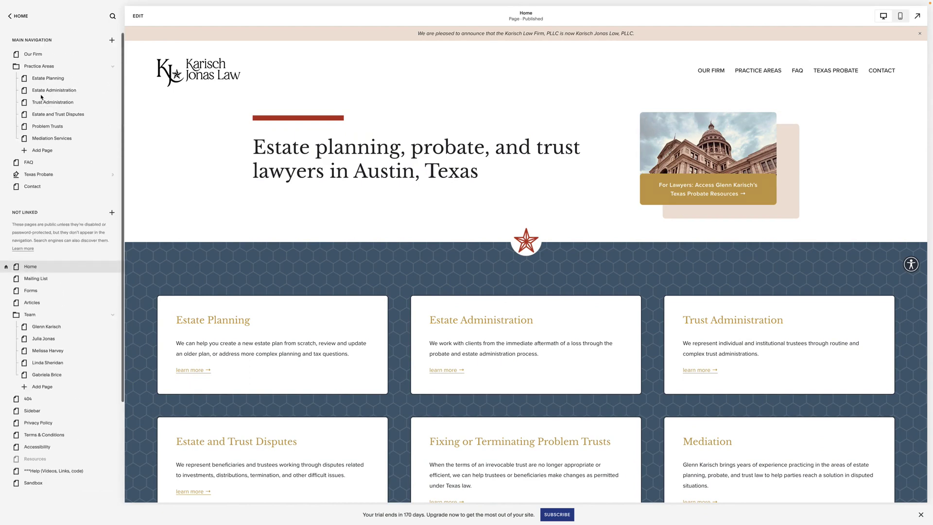
scroll(35, 112, down, 5)
click(30, 353)
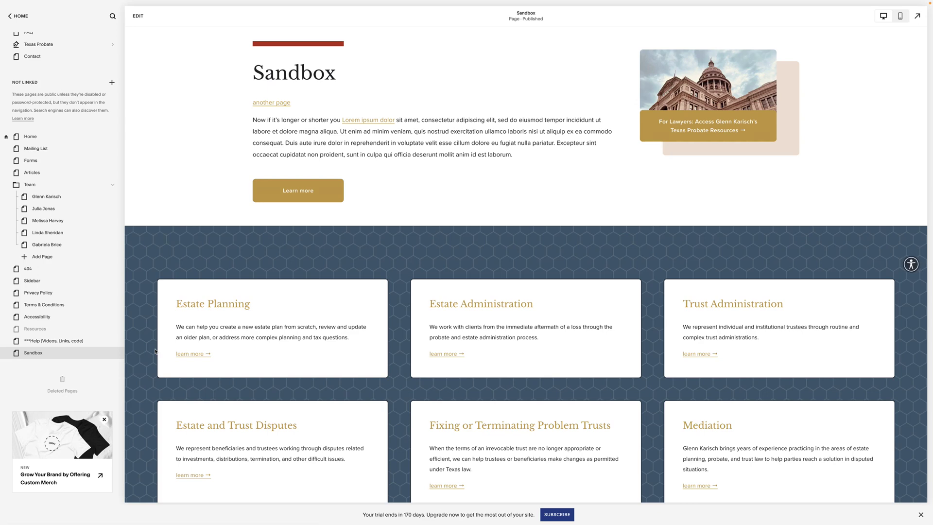
scroll(371, 241, down, 10)
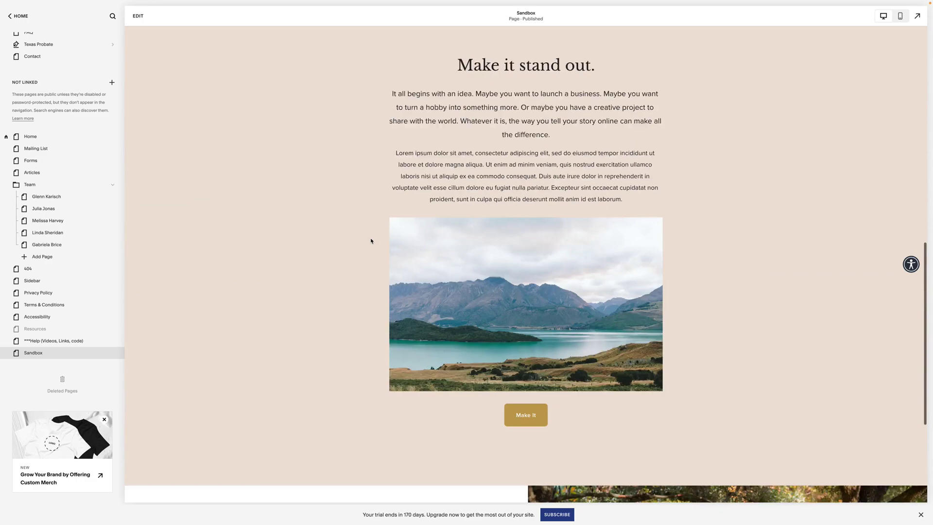
scroll(371, 241, down, 4)
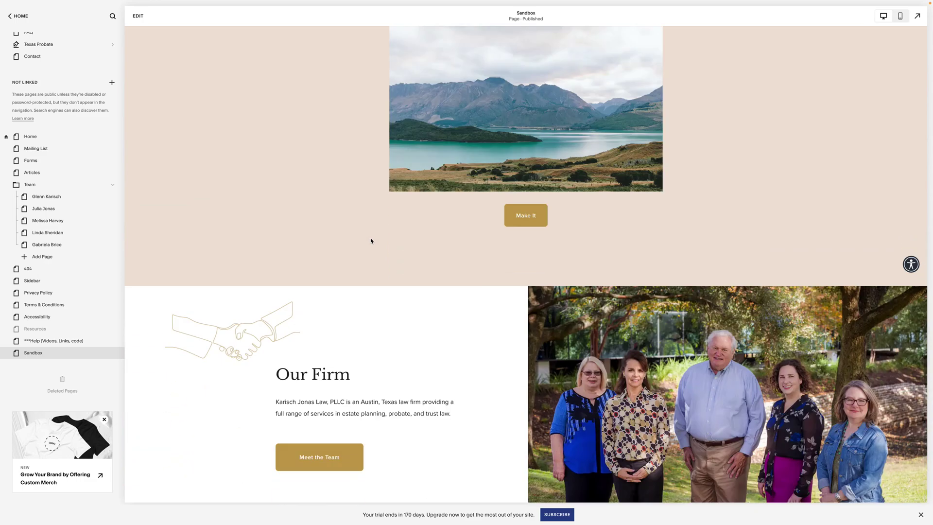
scroll(423, 194, up, 15)
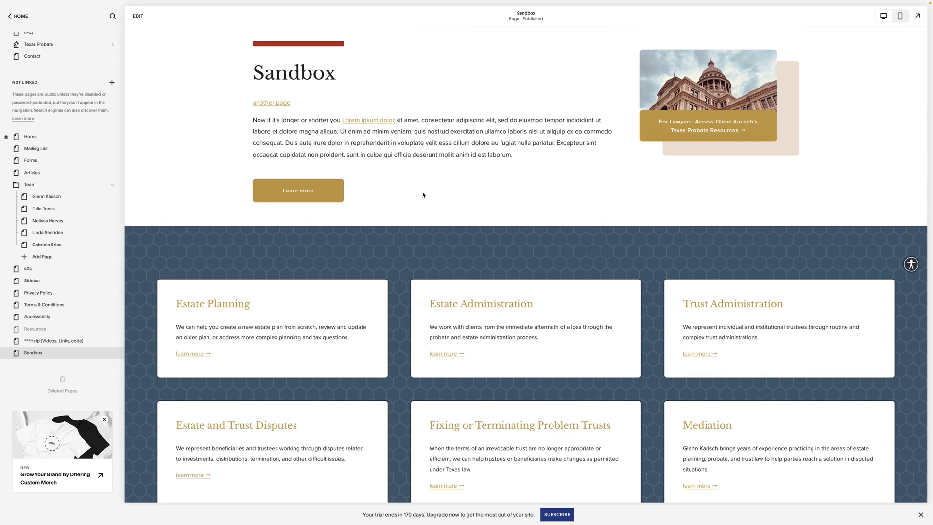
scroll(422, 194, down, 8)
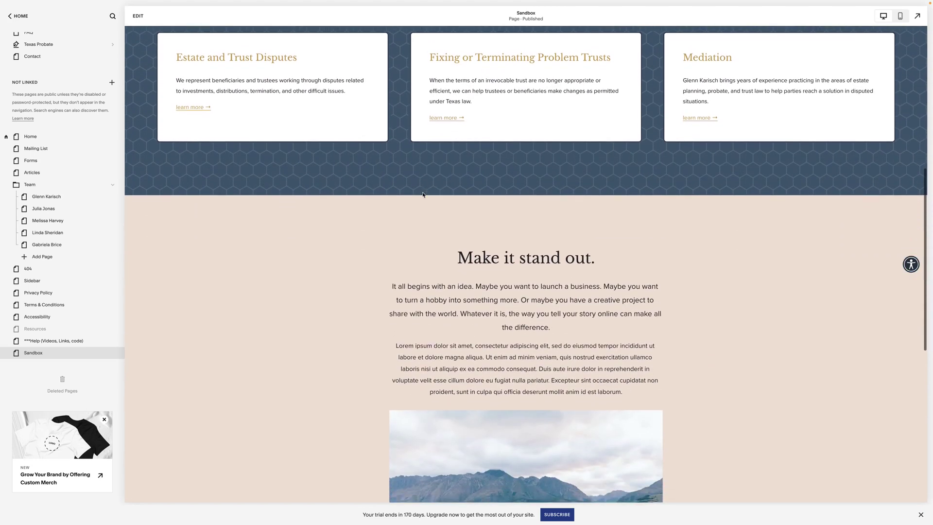
scroll(422, 195, down, 8)
scroll(423, 195, up, 10)
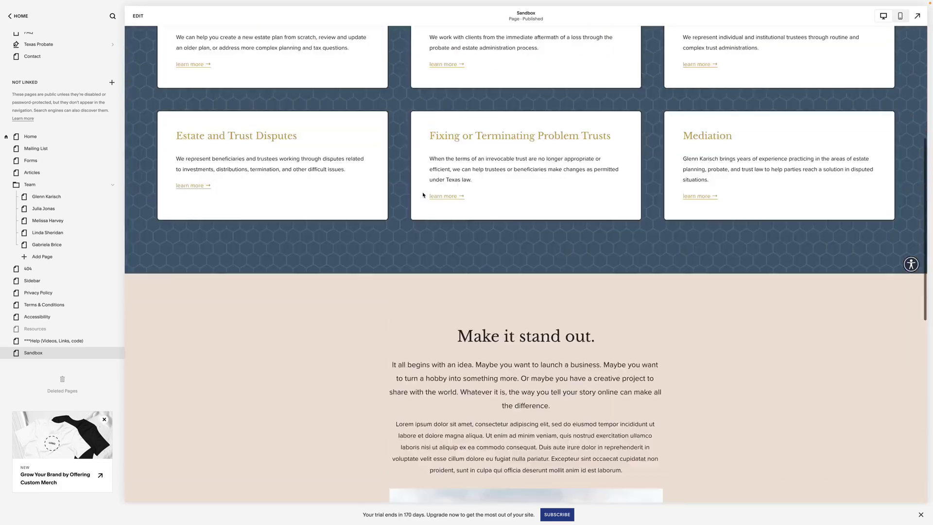
scroll(423, 194, up, 6)
scroll(542, 362, down, 4)
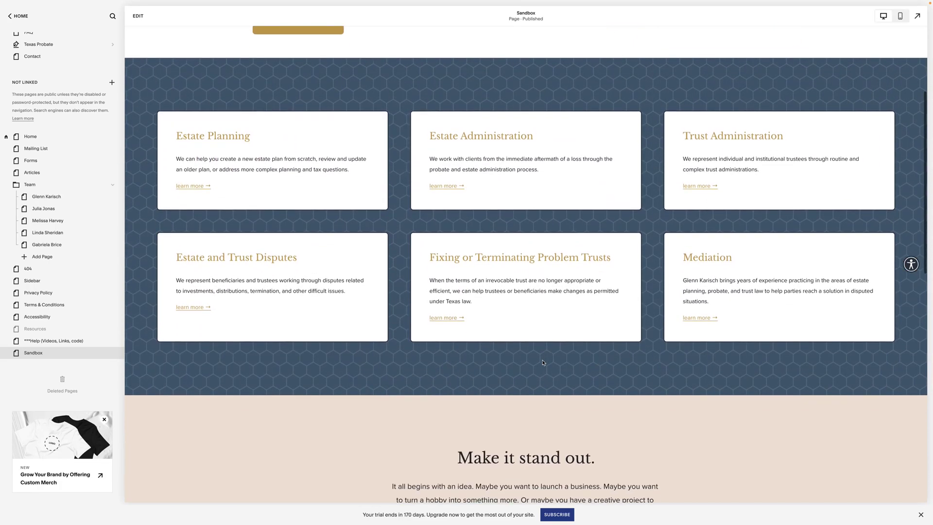
scroll(513, 239, up, 3)
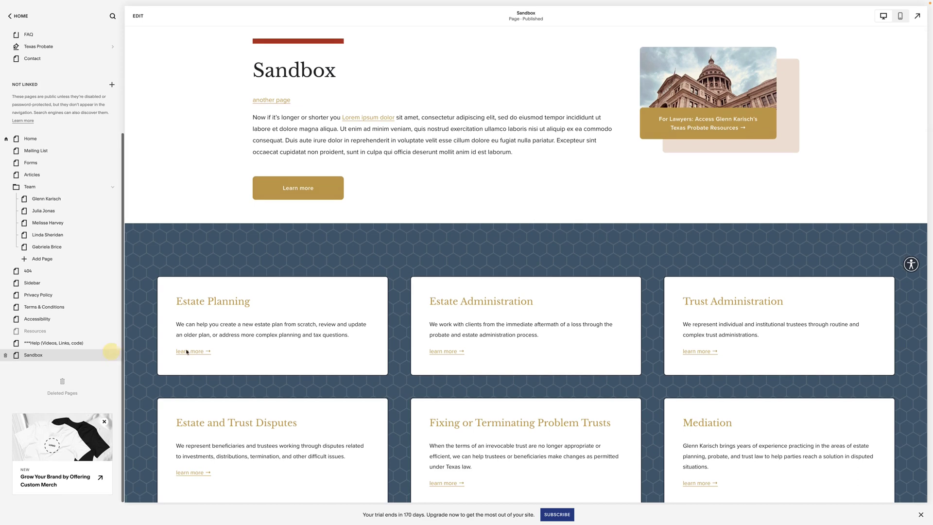
Confirm in the Sandbox page's SEO settings that it is hidden from search results
click(111, 354)
click(321, 208)
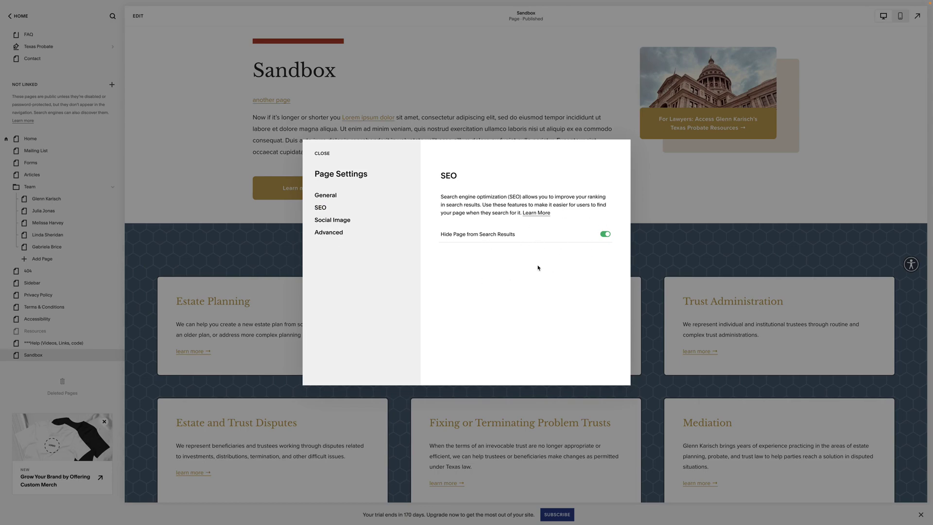
click(322, 154)
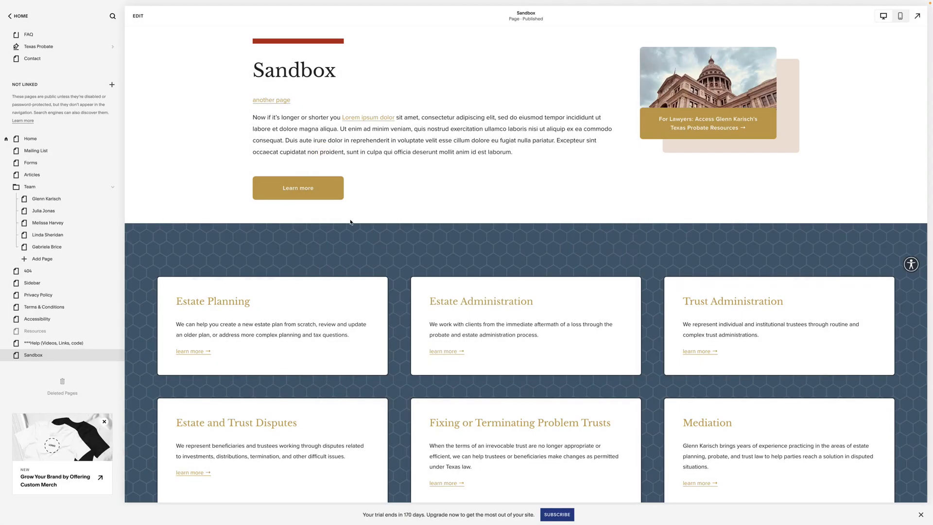
Confirm the ***Help page is hidden from search results, then preview it
scroll(233, 318, up, 1)
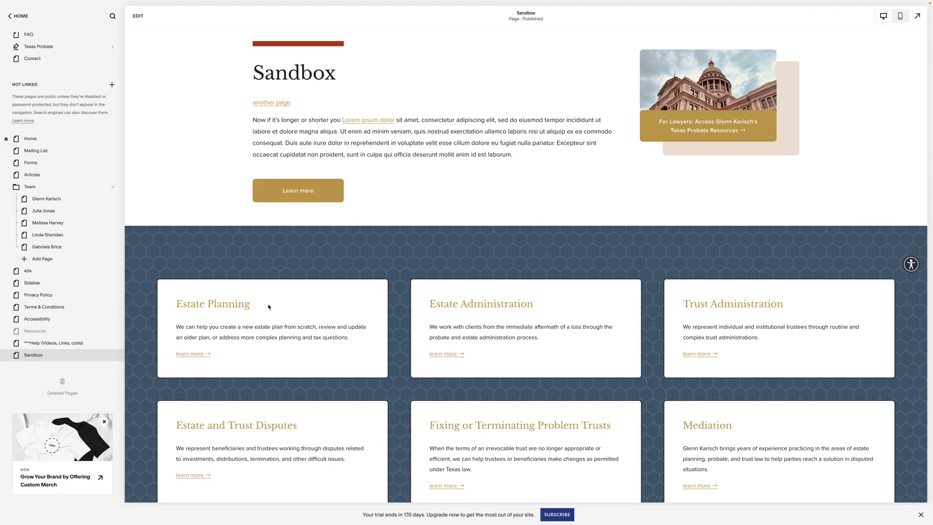
scroll(78, 345, up, 1)
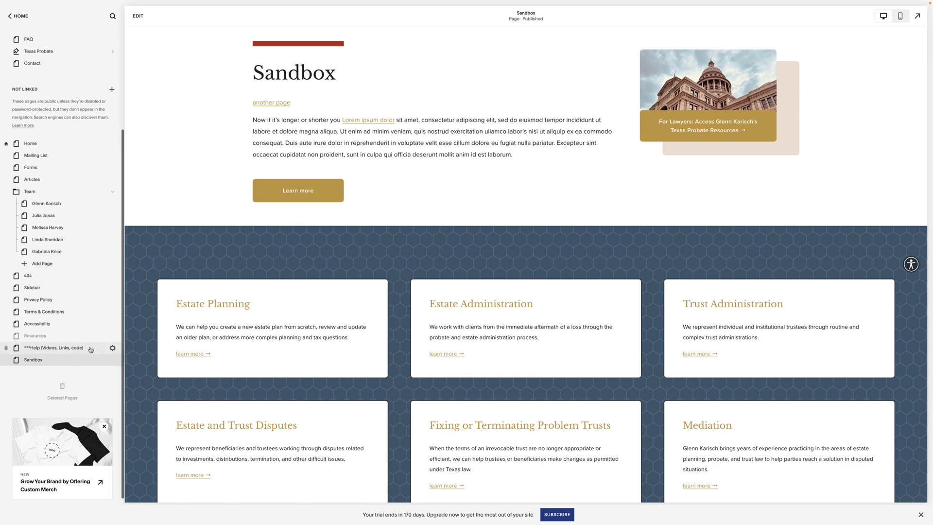
click(111, 349)
click(318, 207)
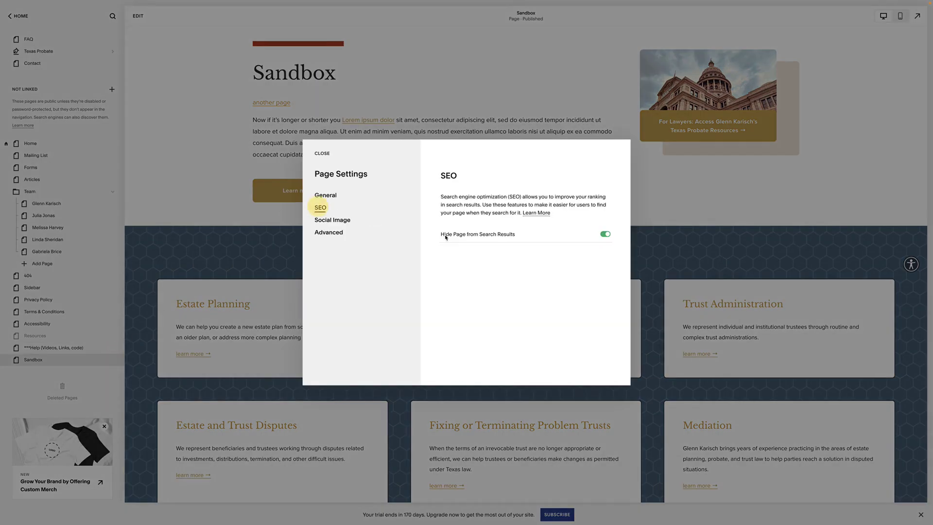
click(322, 153)
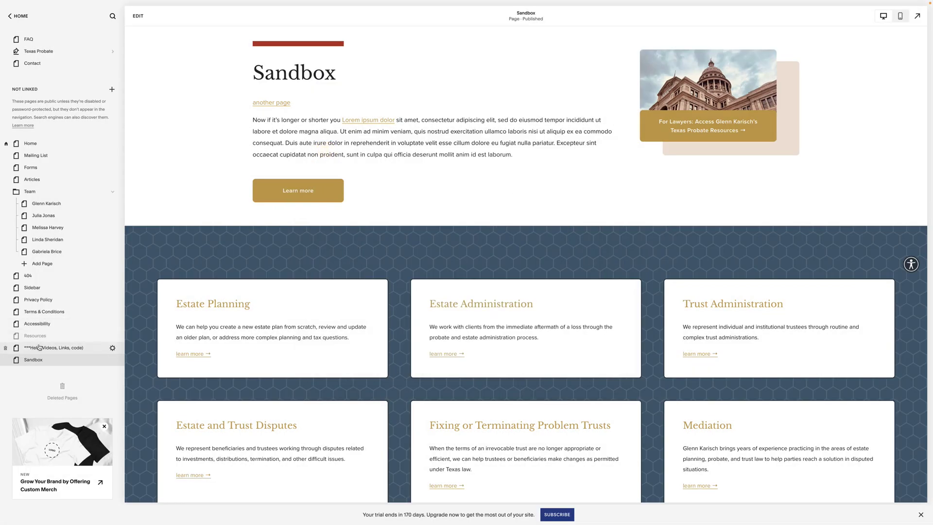
click(40, 348)
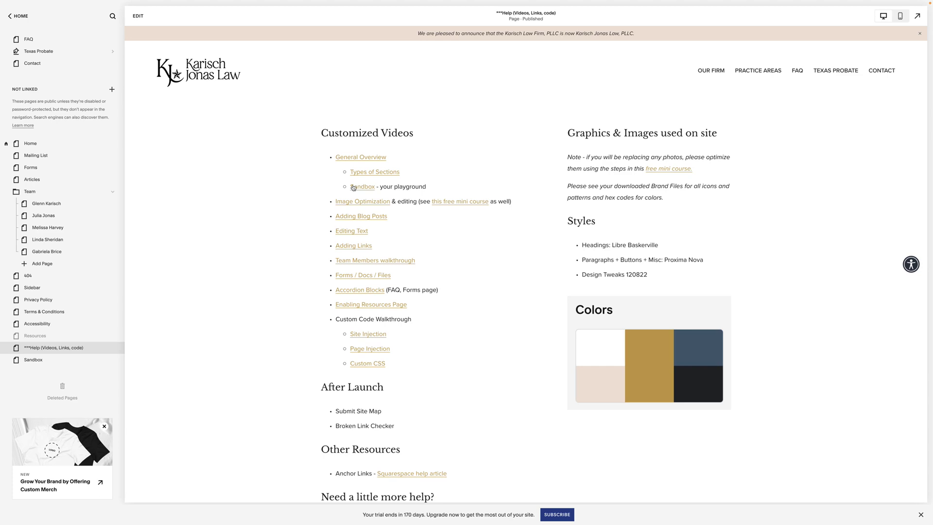
Scroll through the Help page's video links, Styles and Colors sections, then return to the top
scroll(350, 189, down, 2)
scroll(353, 187, up, 2)
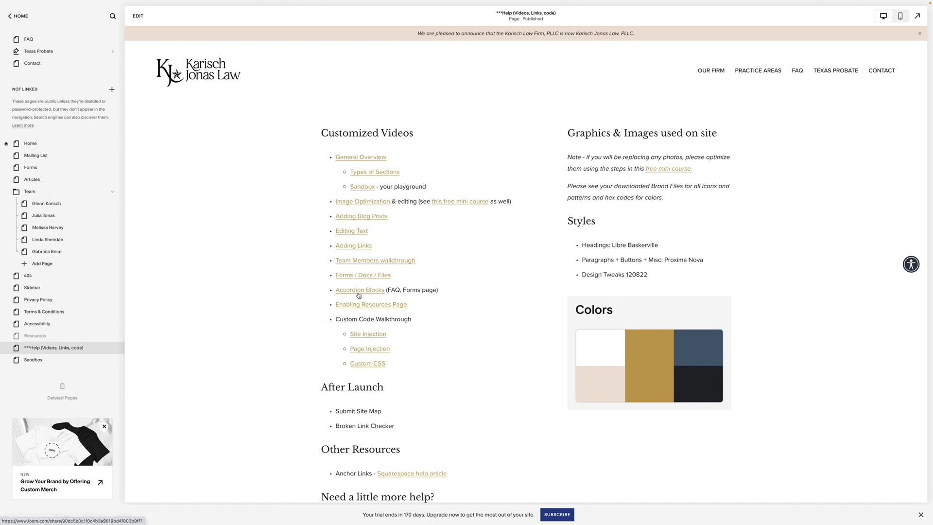
scroll(365, 293, down, 2)
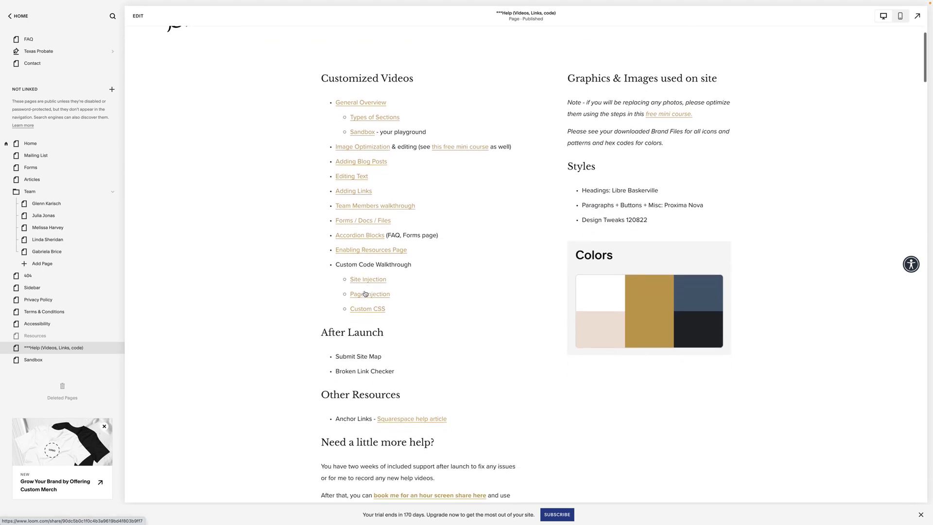
scroll(334, 267, up, 2)
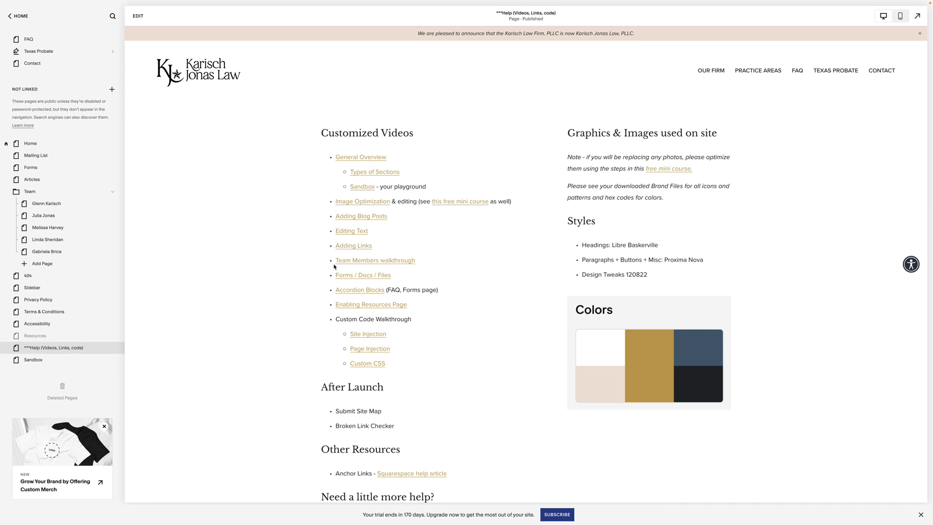
scroll(334, 266, down, 1)
triple_click(359, 286)
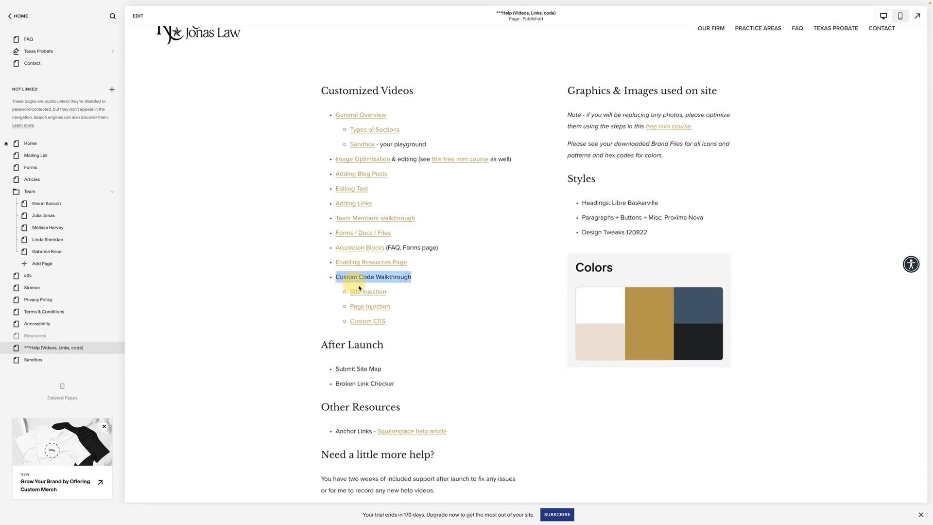
drag(359, 287, 406, 327)
click(420, 298)
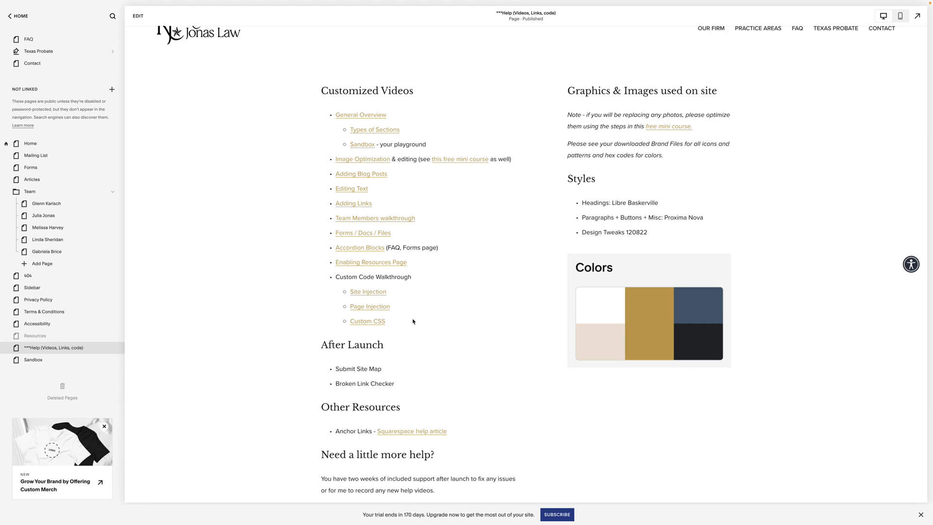
scroll(413, 321, down, 1)
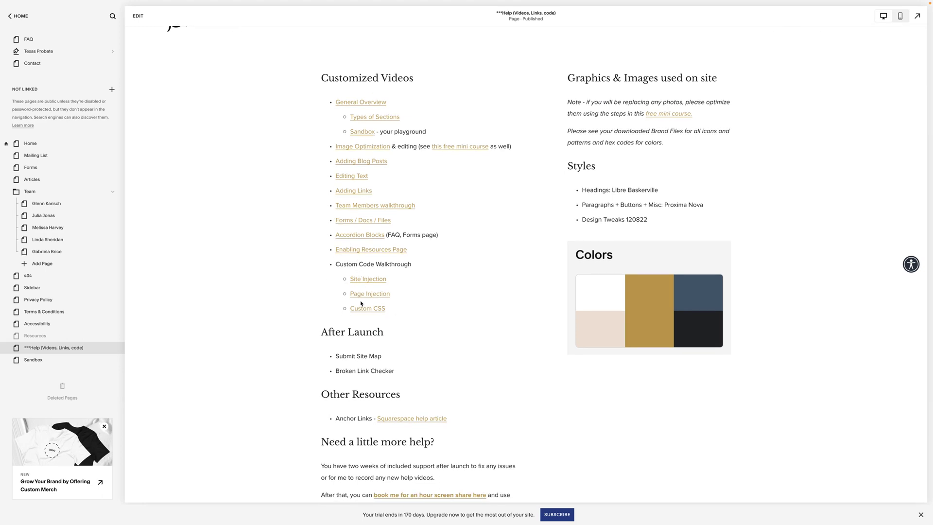
scroll(370, 299, down, 1)
scroll(396, 271, up, 3)
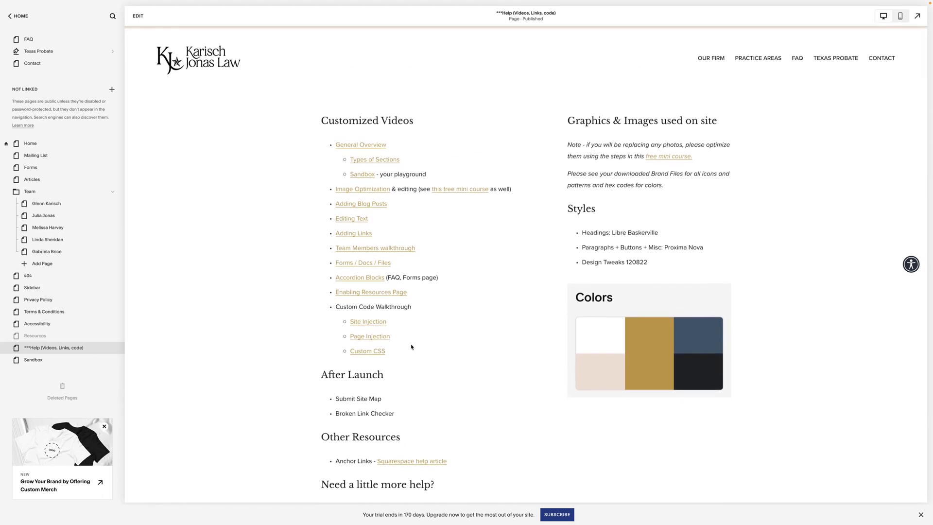
scroll(393, 321, down, 3)
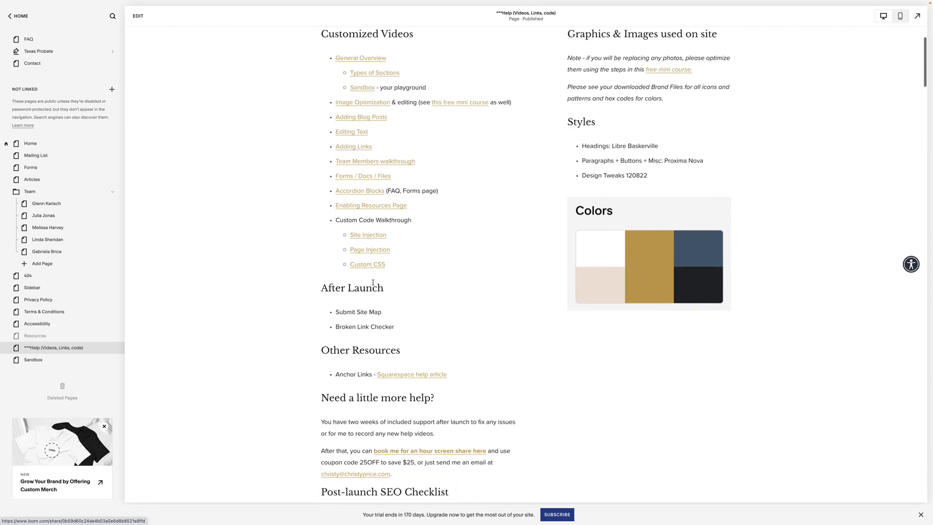
scroll(372, 282, down, 4)
scroll(366, 240, up, 3)
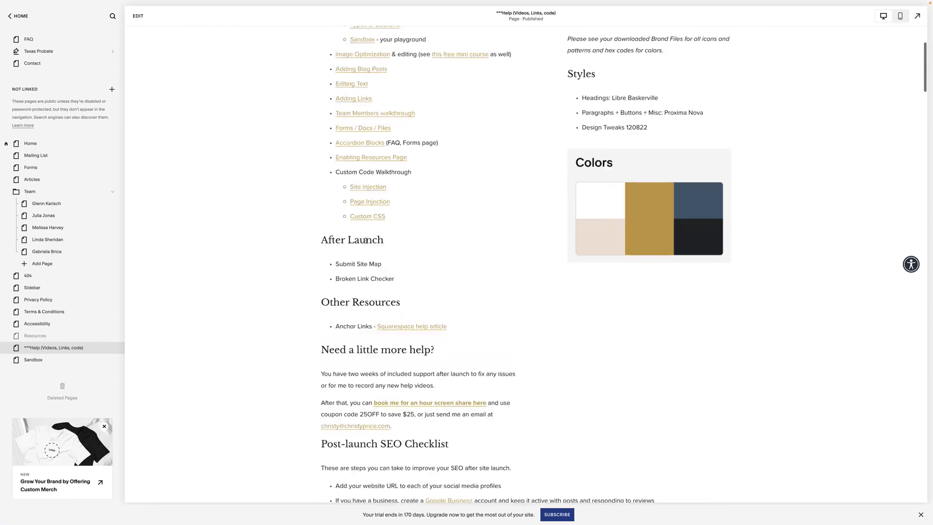
scroll(365, 240, up, 3)
scroll(614, 236, down, 1)
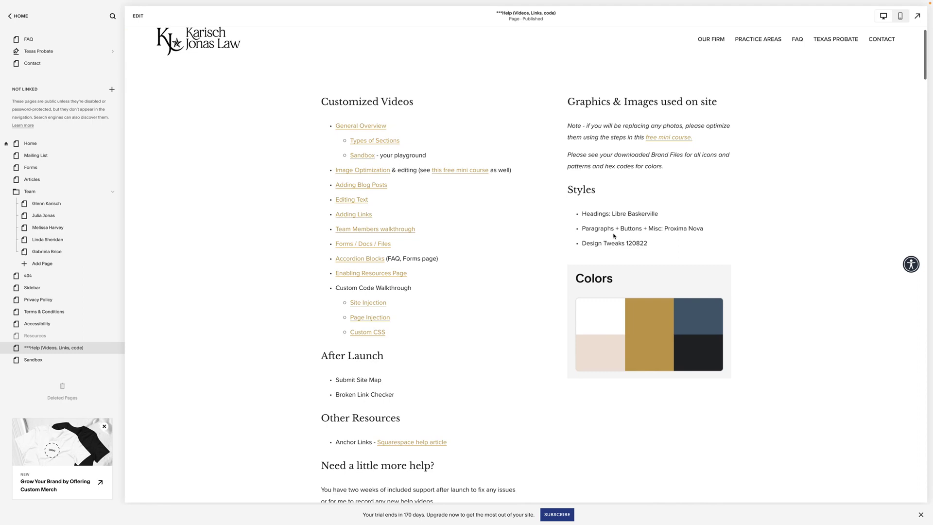
scroll(613, 236, down, 5)
scroll(615, 236, up, 3)
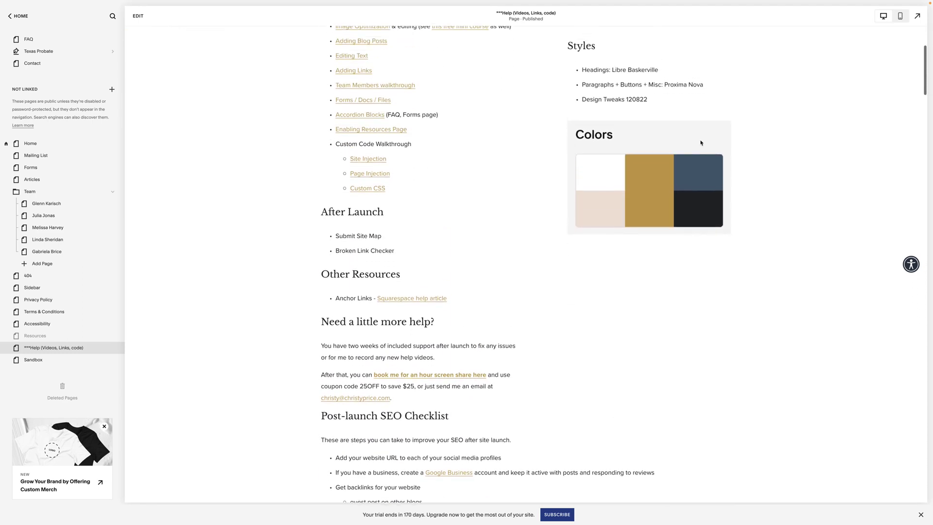
scroll(699, 140, up, 2)
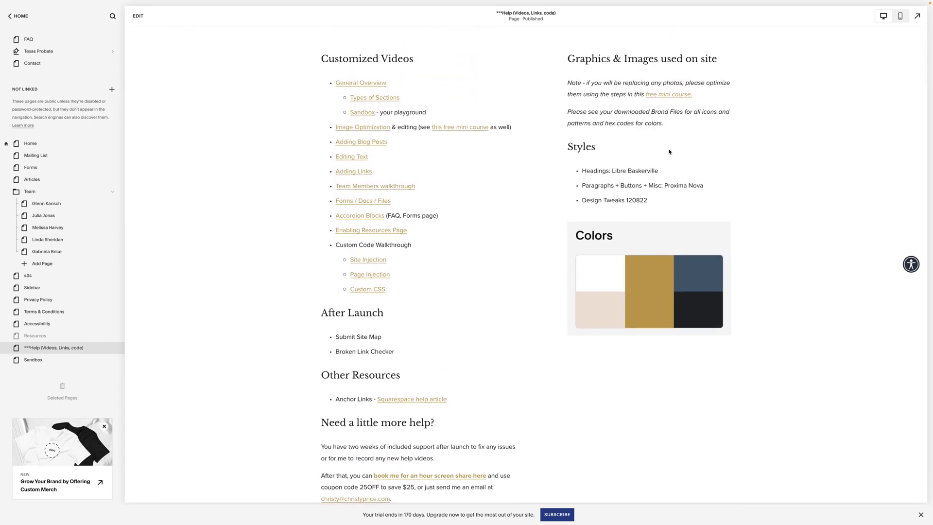
scroll(751, 262, down, 3)
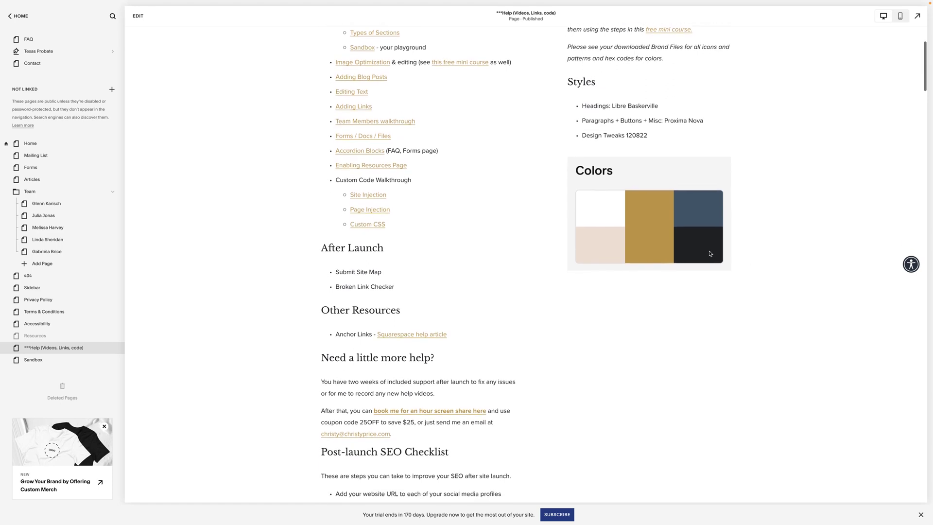
scroll(684, 238, down, 1)
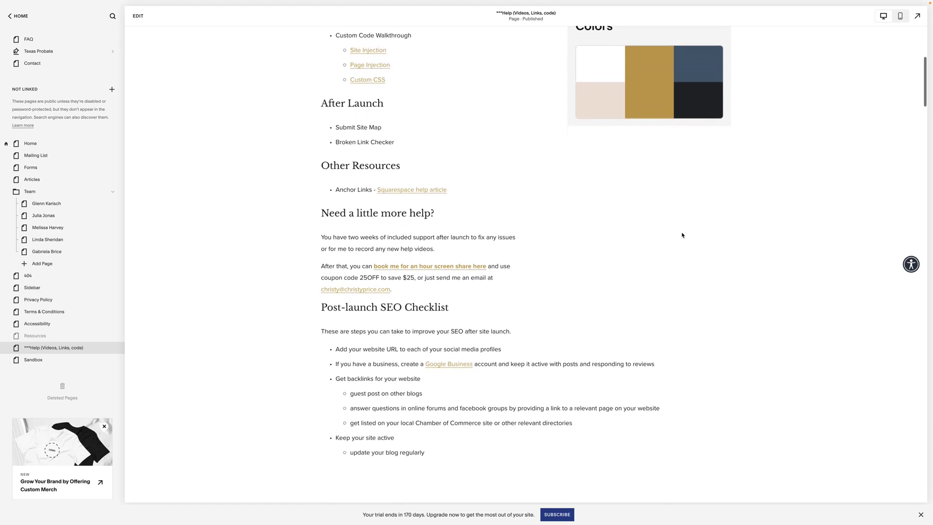
scroll(681, 235, down, 4)
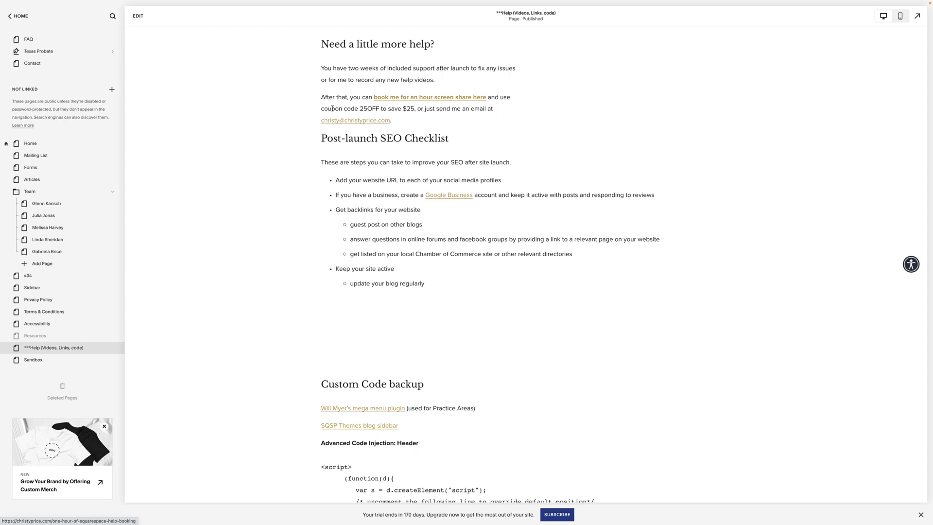
scroll(396, 139, down, 3)
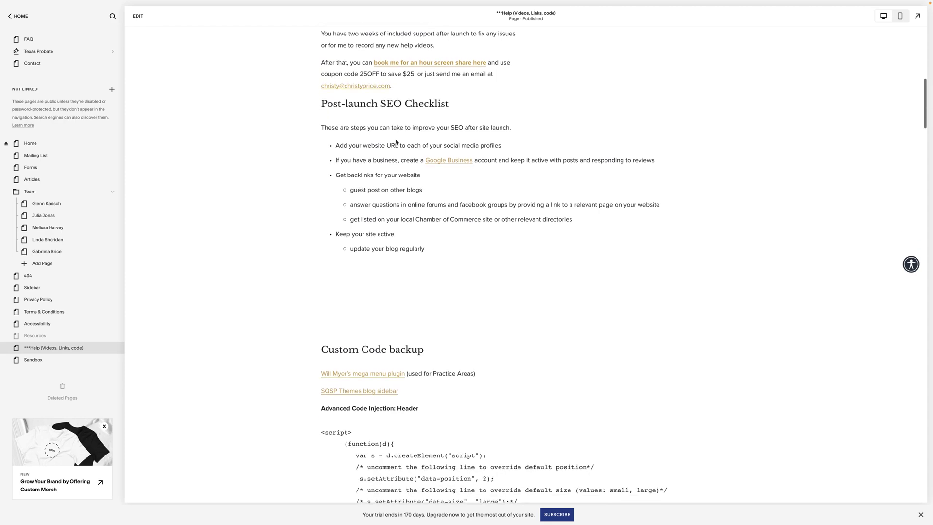
scroll(396, 142, down, 2)
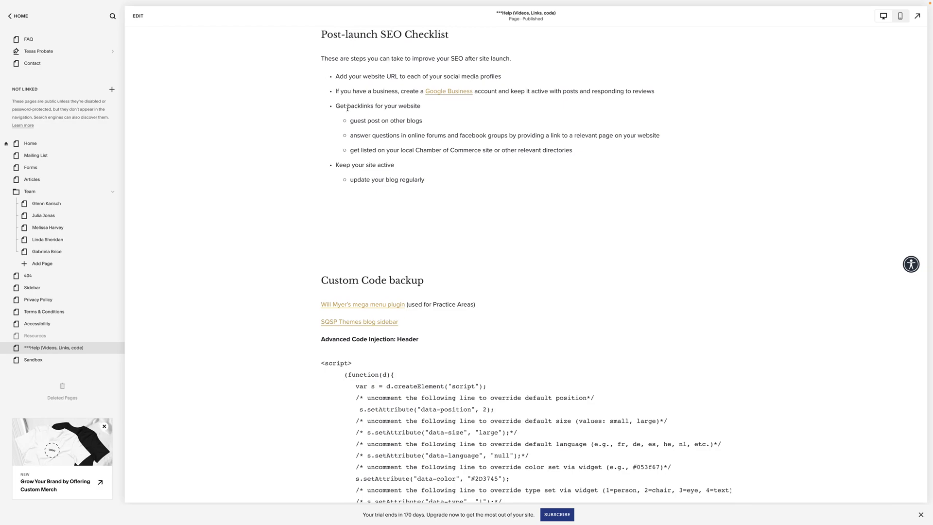
scroll(348, 107, down, 10)
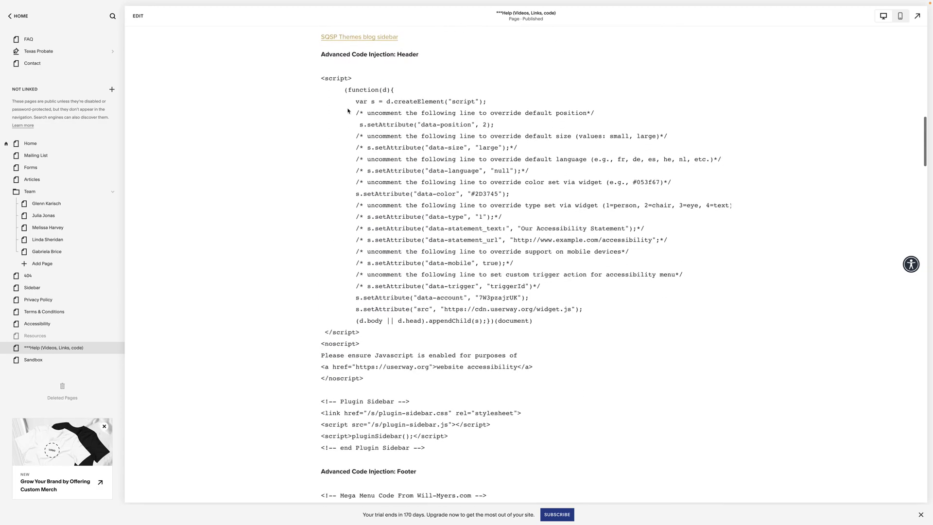
scroll(347, 111, down, 20)
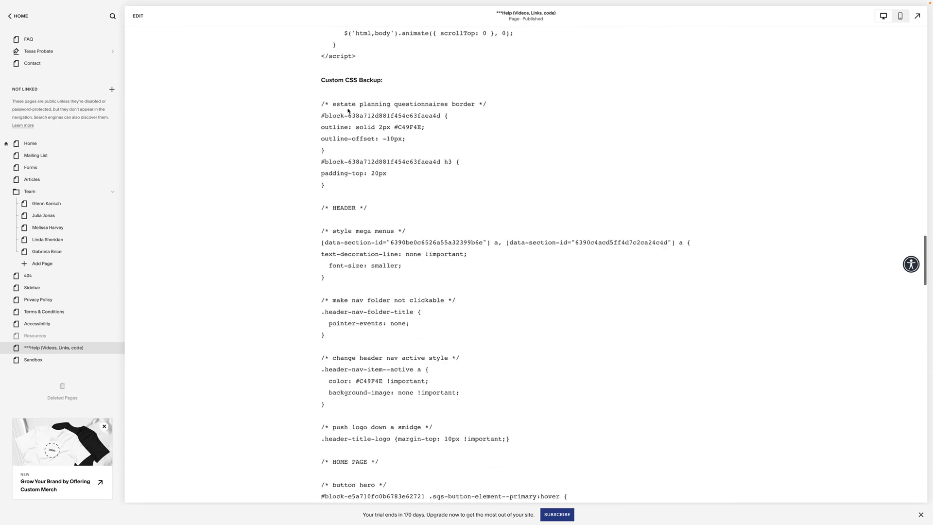
scroll(347, 110, down, 20)
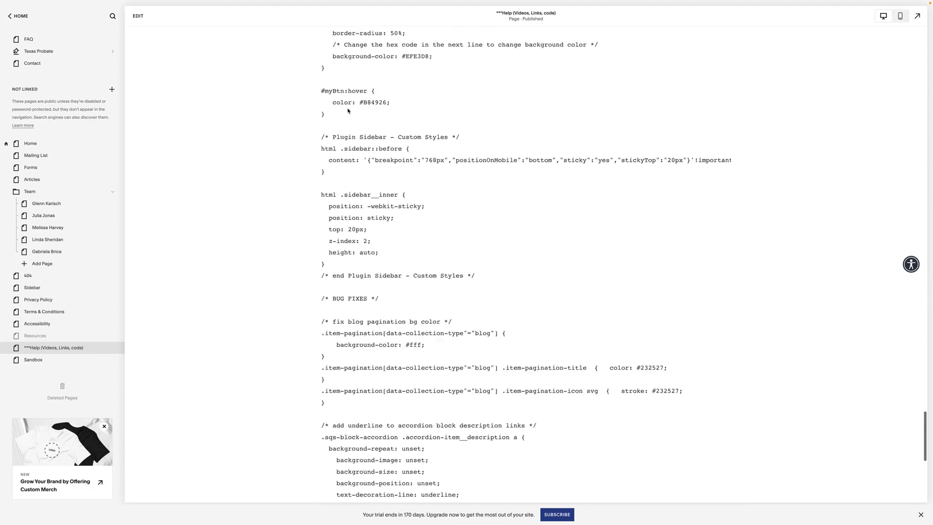
scroll(347, 111, down, 13)
scroll(347, 111, up, 20)
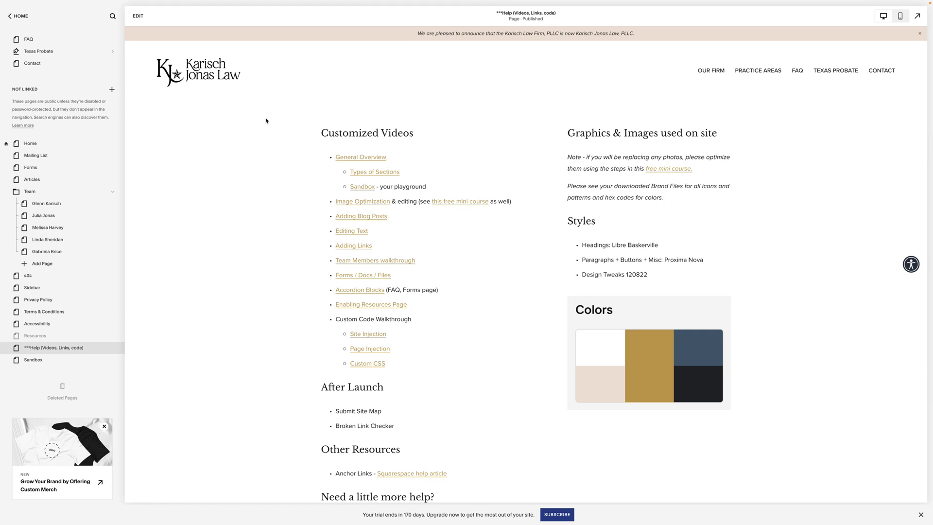
Edit the Help page and browse the My saved sections library in the Add a Section dialog
scroll(97, 73, up, 3)
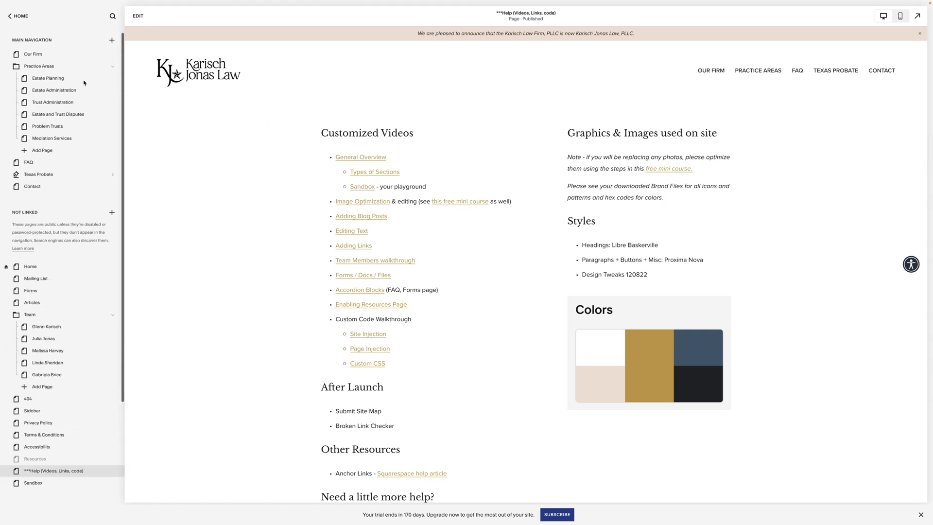
click(137, 19)
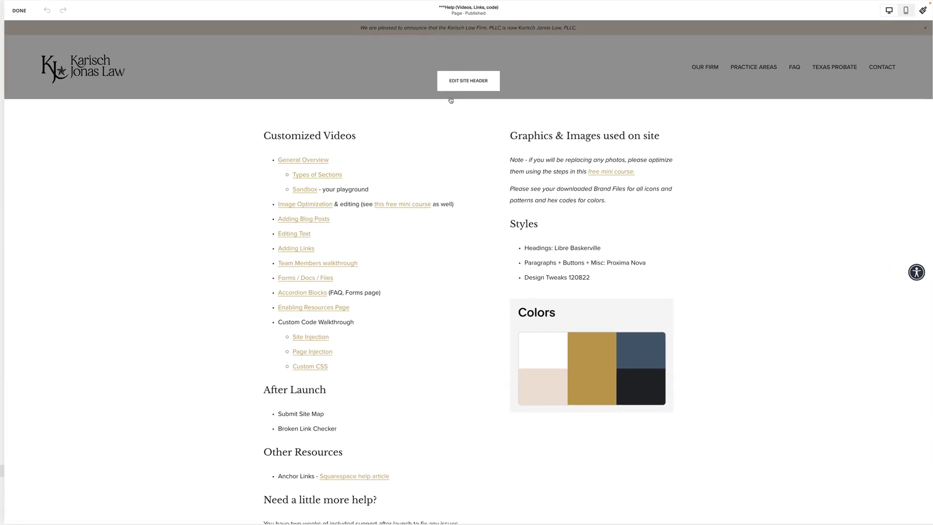
click(468, 100)
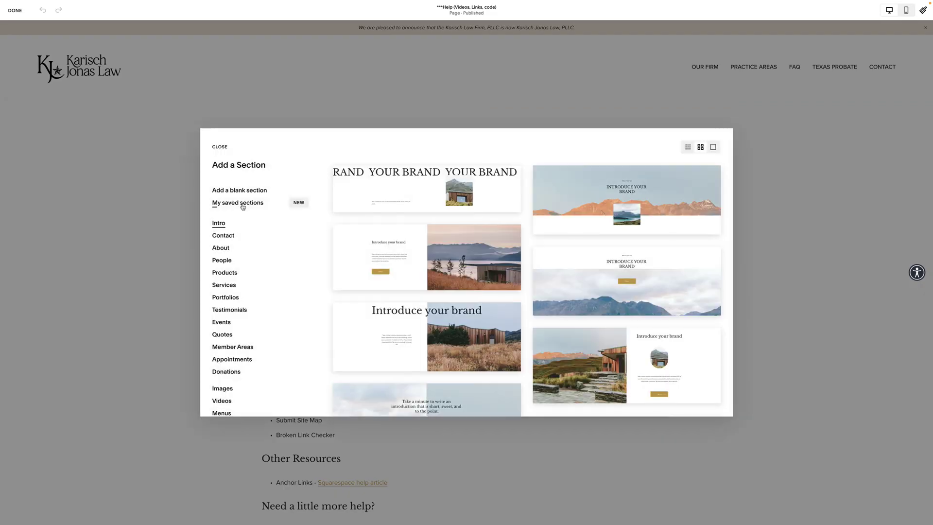
click(246, 207)
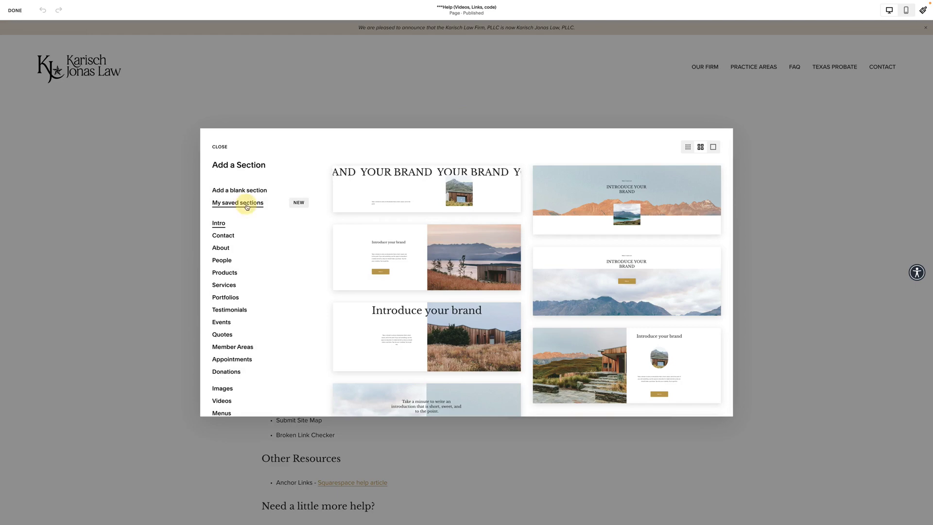
scroll(452, 255, down, 2)
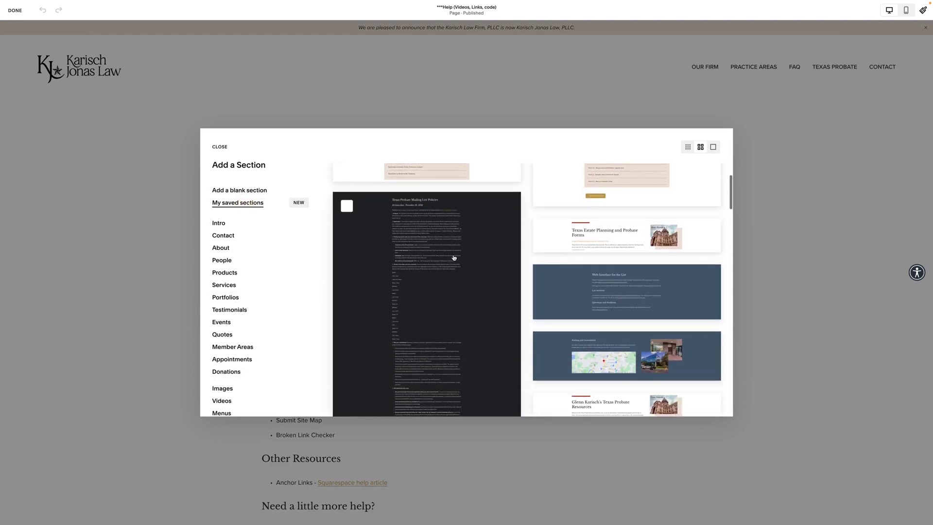
scroll(454, 258, down, 15)
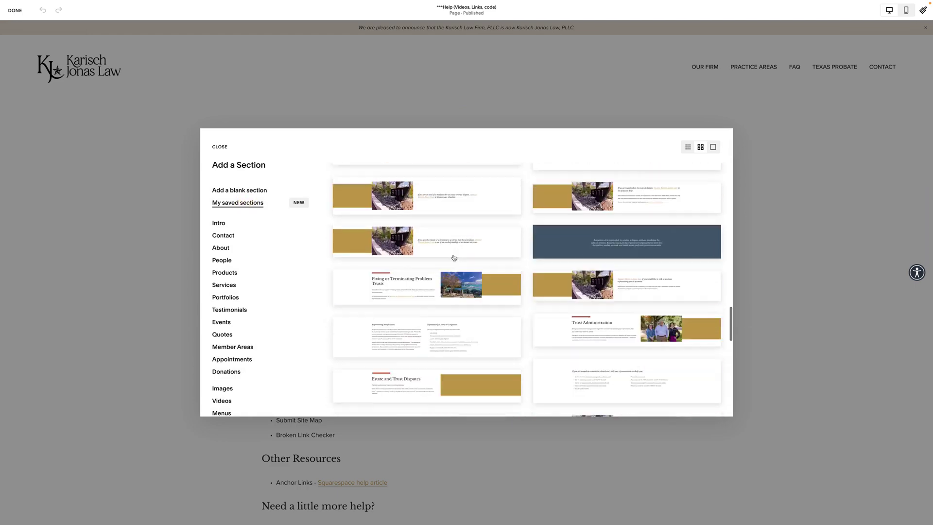
scroll(454, 257, down, 10)
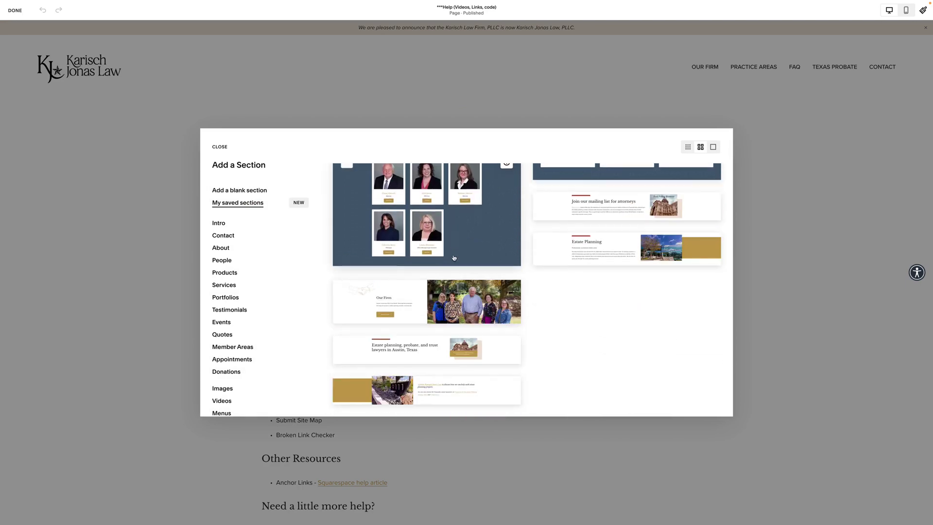
scroll(454, 257, up, 20)
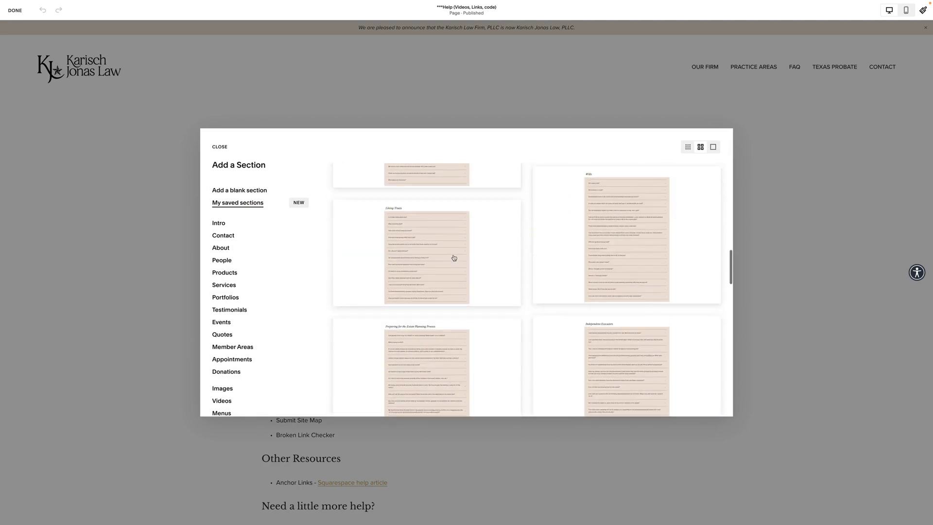
scroll(454, 257, up, 3)
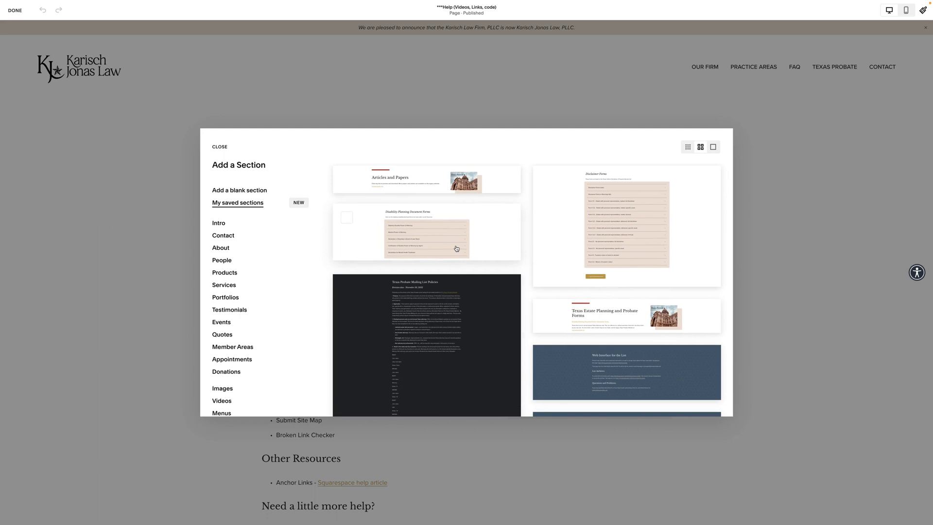
scroll(456, 248, down, 1)
scroll(456, 249, up, 2)
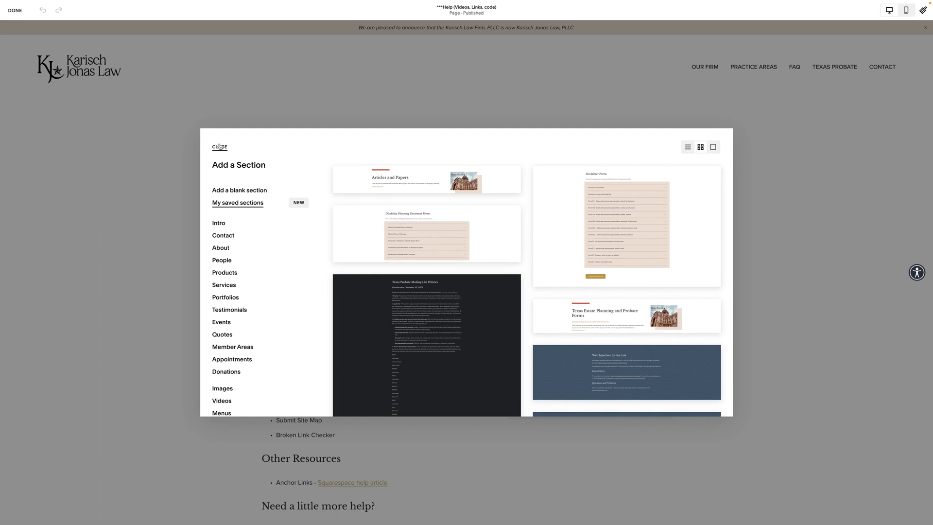
Close the Add a Section dialog without adding anything and finish editing the Help page
click(220, 147)
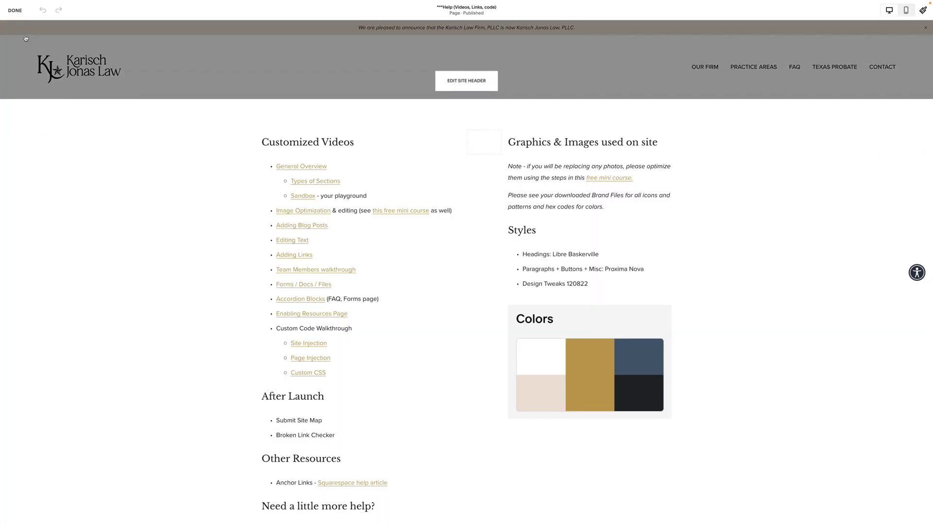
click(15, 10)
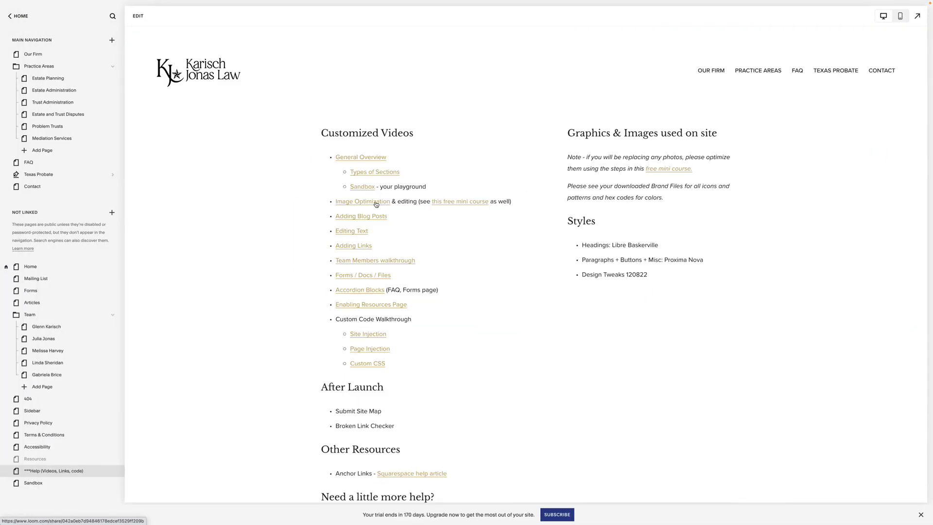